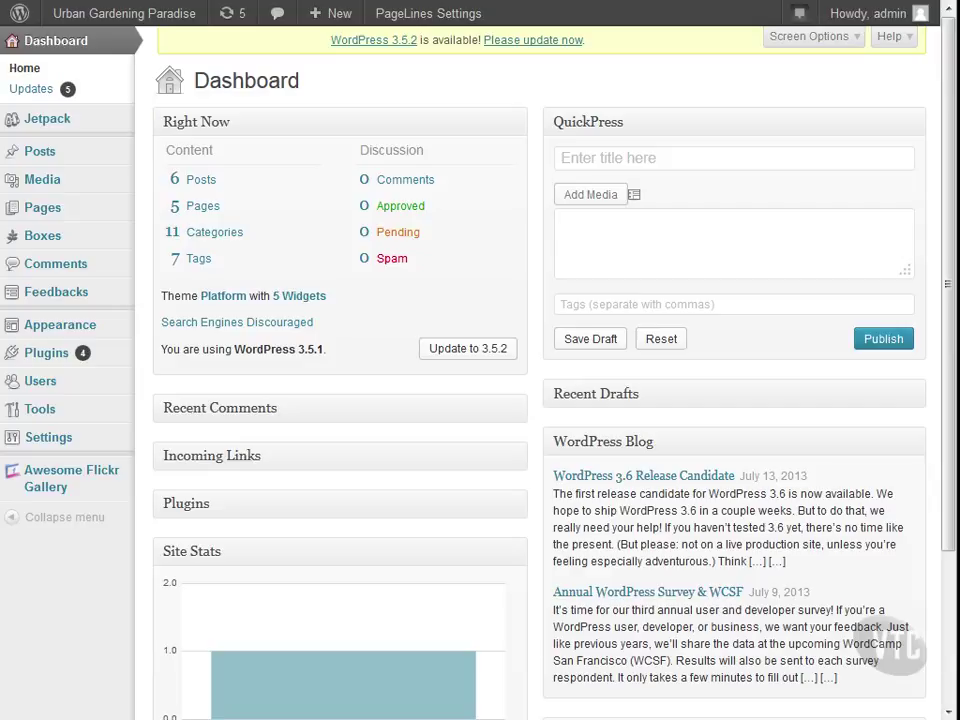
# - Open the site's Reading settings to review the syndication feed options
pyautogui.moveTo(107, 452)
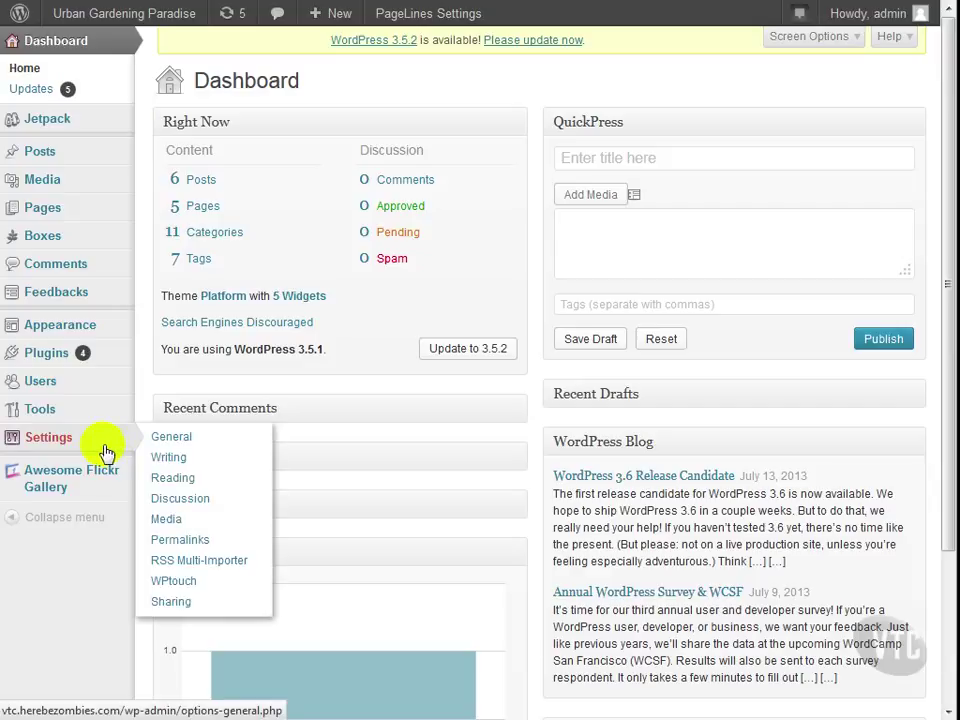
pyautogui.click(177, 476)
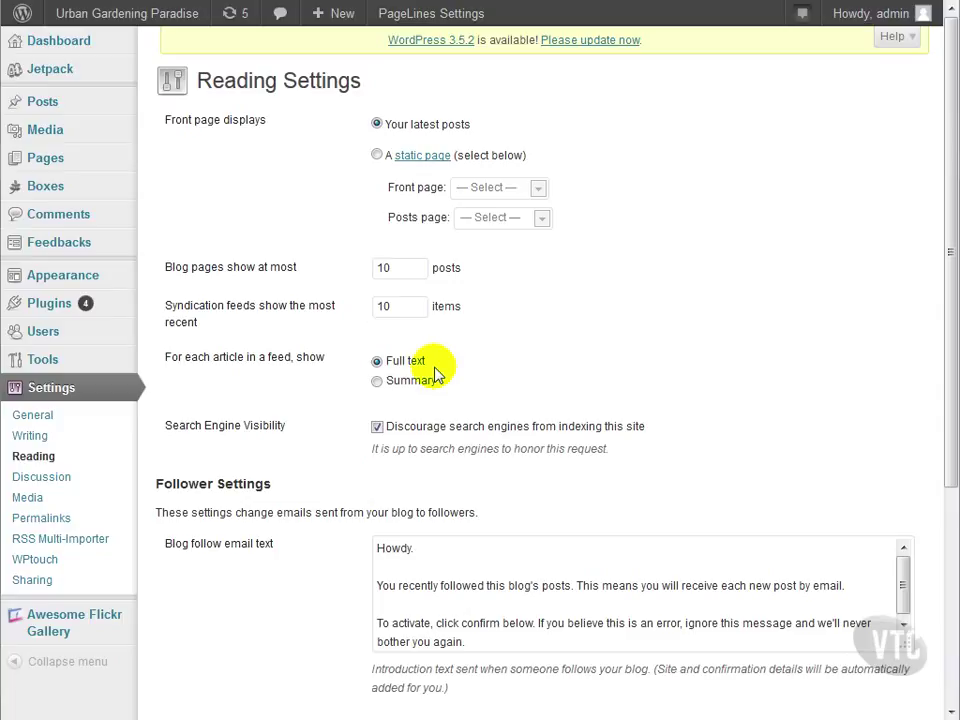
# - Search for "wp rss multi importer" among the plugins available to install and open the details of WP RSS Multi Importer
pyautogui.moveTo(64, 302)
pyautogui.click(178, 324)
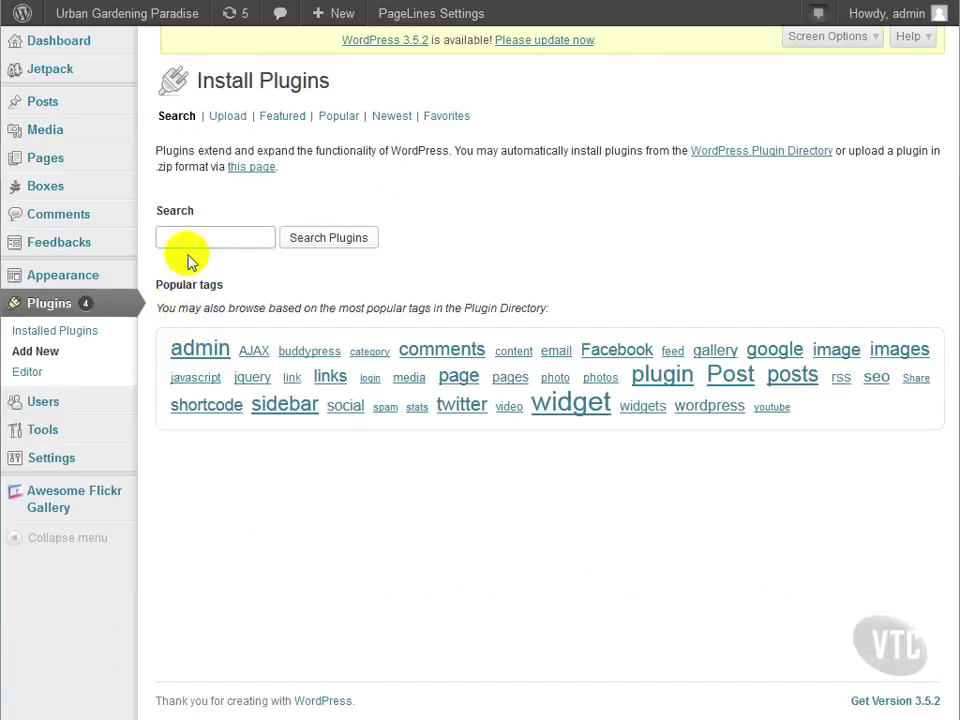
pyautogui.click(228, 236)
pyautogui.write('wp rss')
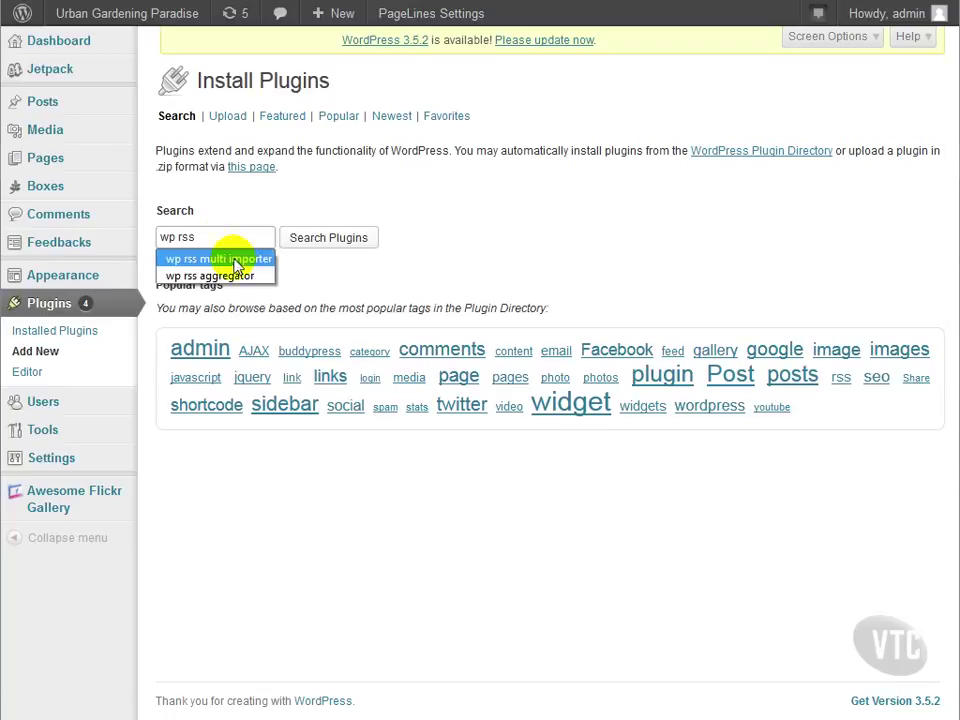
pyautogui.click(237, 261)
pyautogui.click(330, 237)
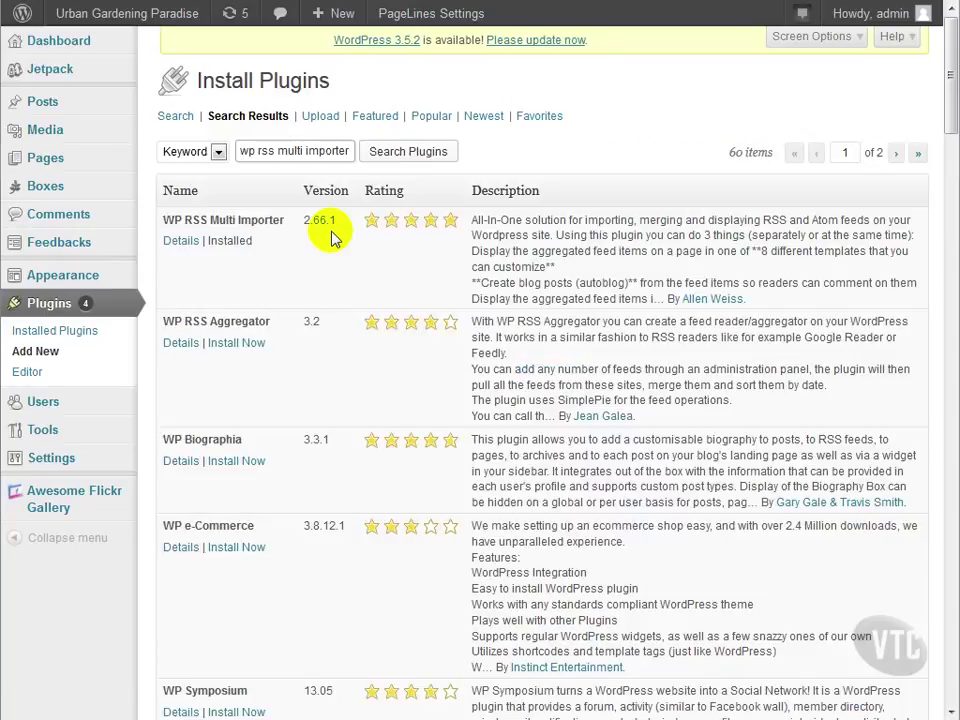
pyautogui.click(181, 241)
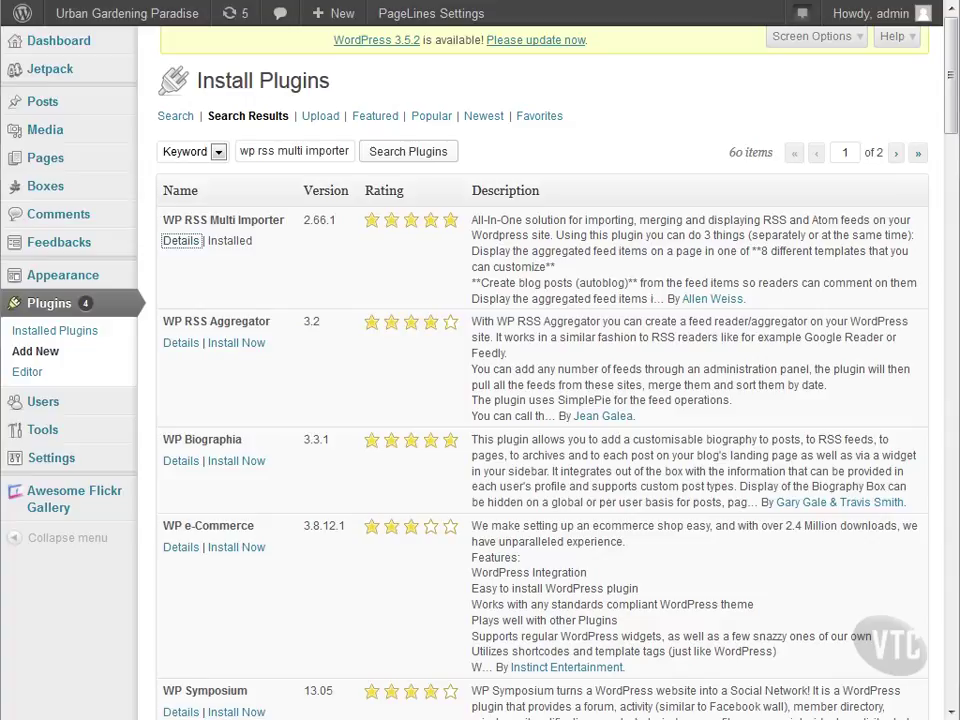
# - Open the feeds administration page of the RSS Multi-Importer plugin options
pyautogui.moveTo(71, 456)
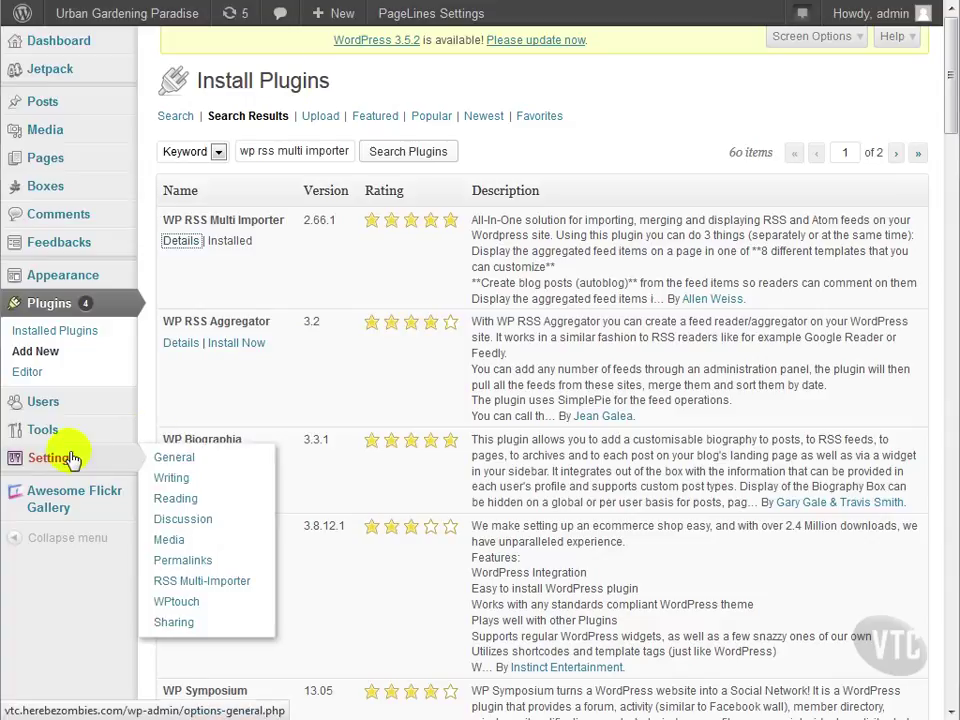
pyautogui.click(222, 581)
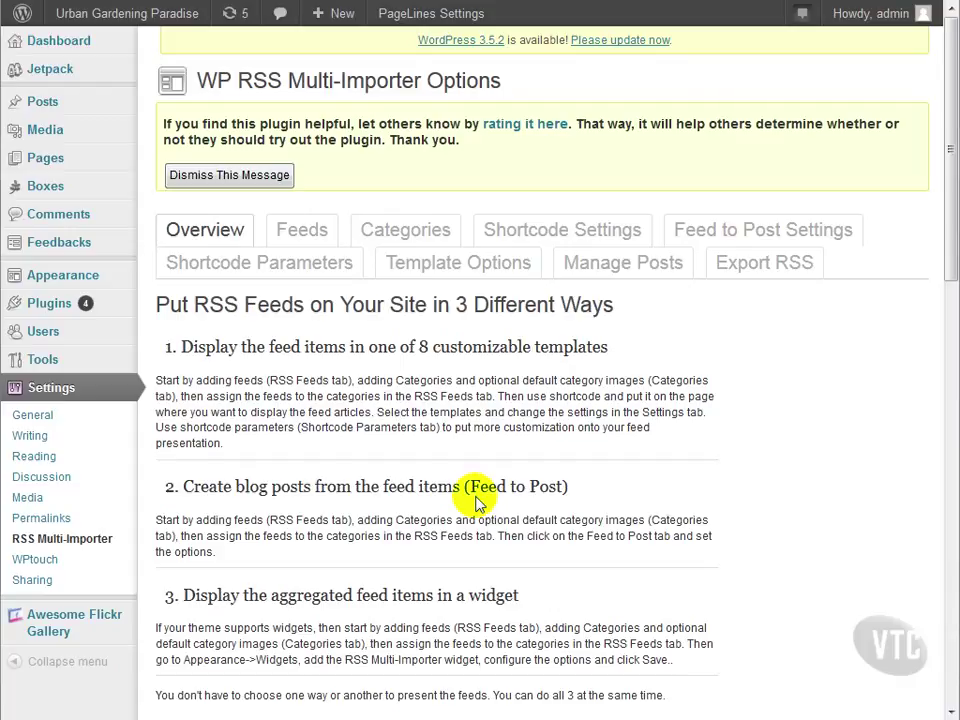
pyautogui.click(303, 231)
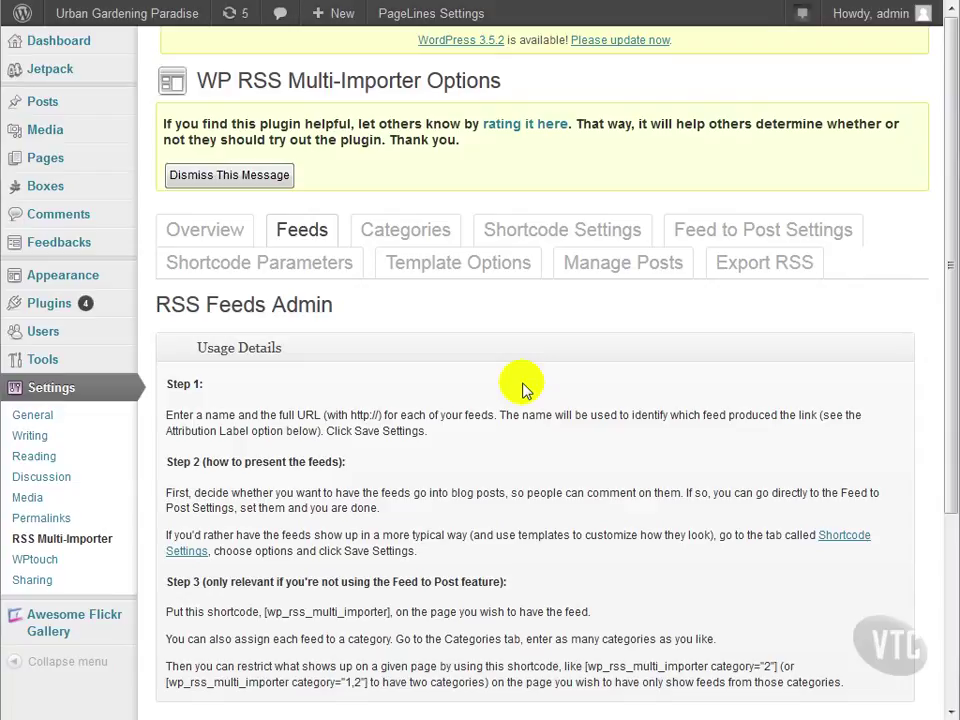
pyautogui.scroll(-3, 522, 388)
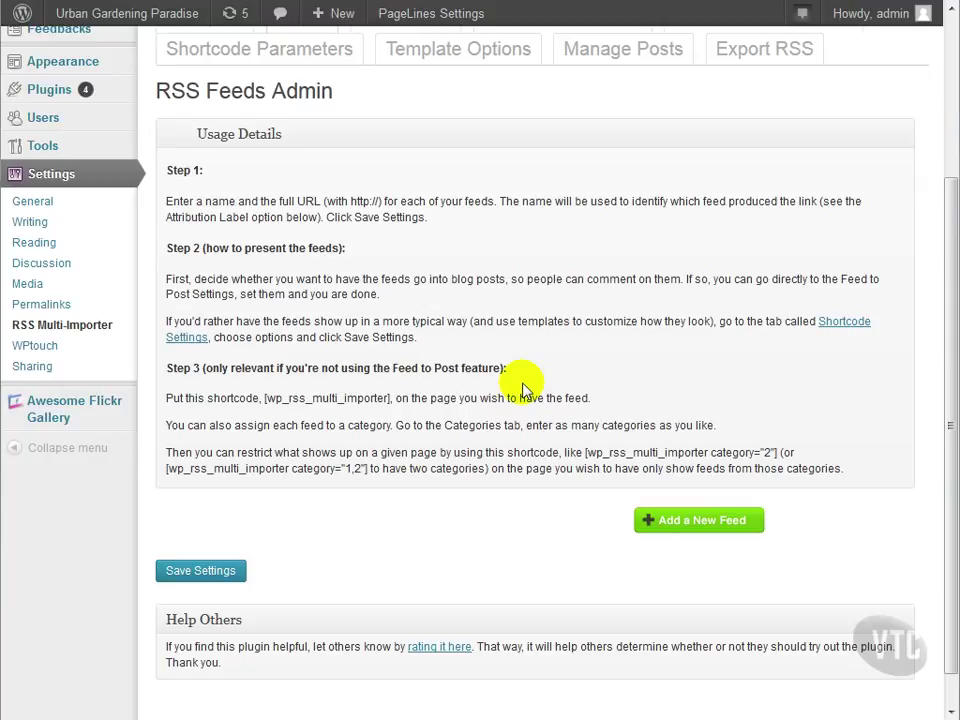
pyautogui.click(678, 520)
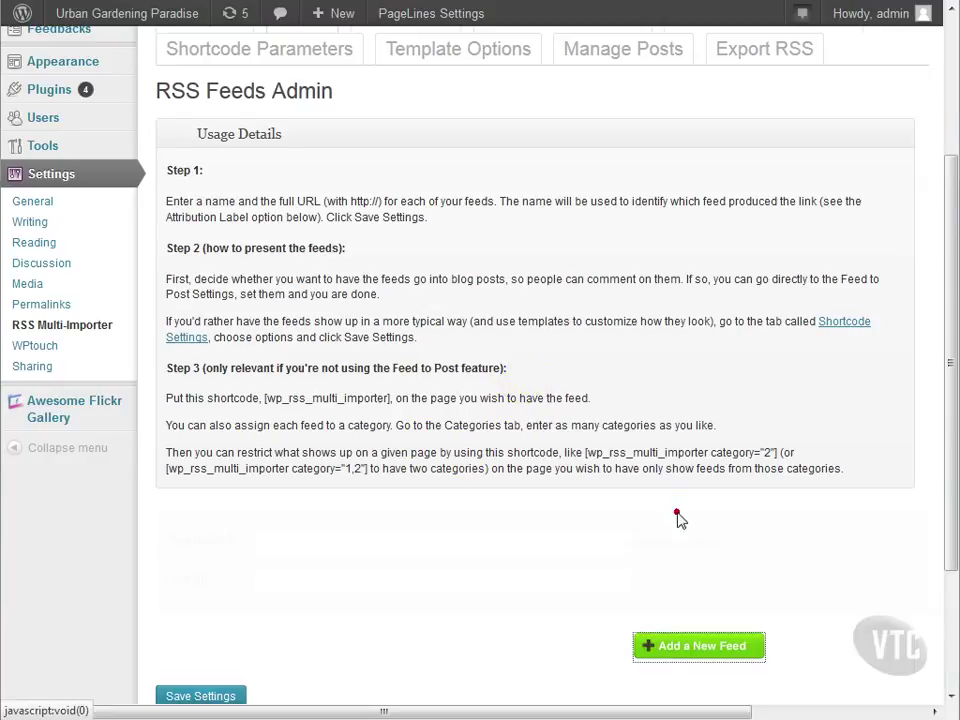
pyautogui.click(205, 618)
pyautogui.click(287, 574)
pyautogui.write('http://www.urbanorganicgardener.com/feed/')
pyautogui.click(287, 540)
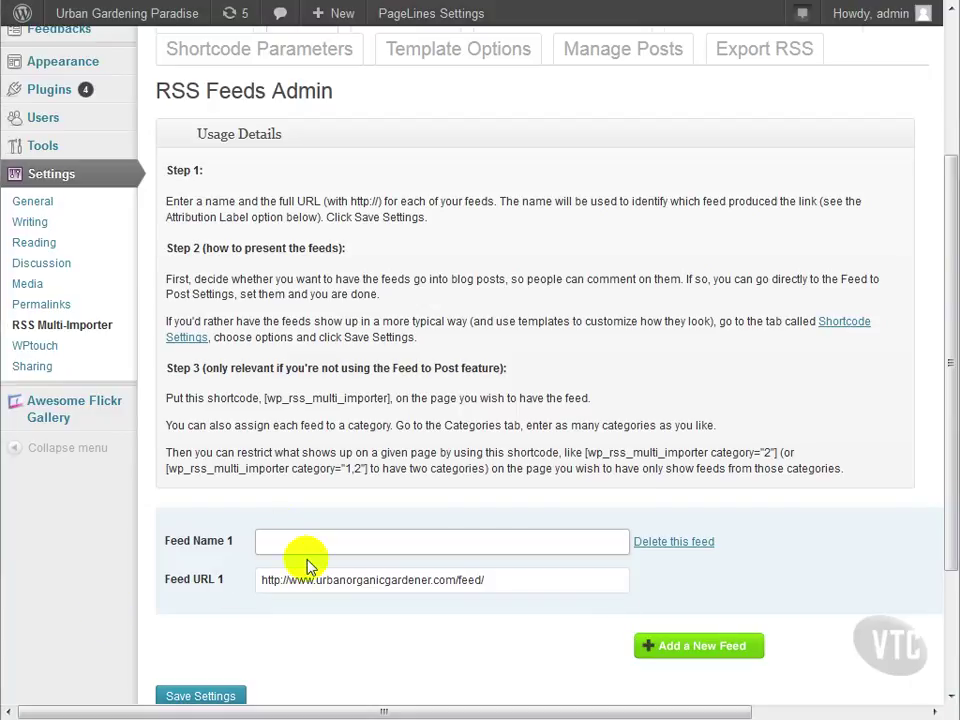
pyautogui.write('Urban Or')
pyautogui.click(310, 566)
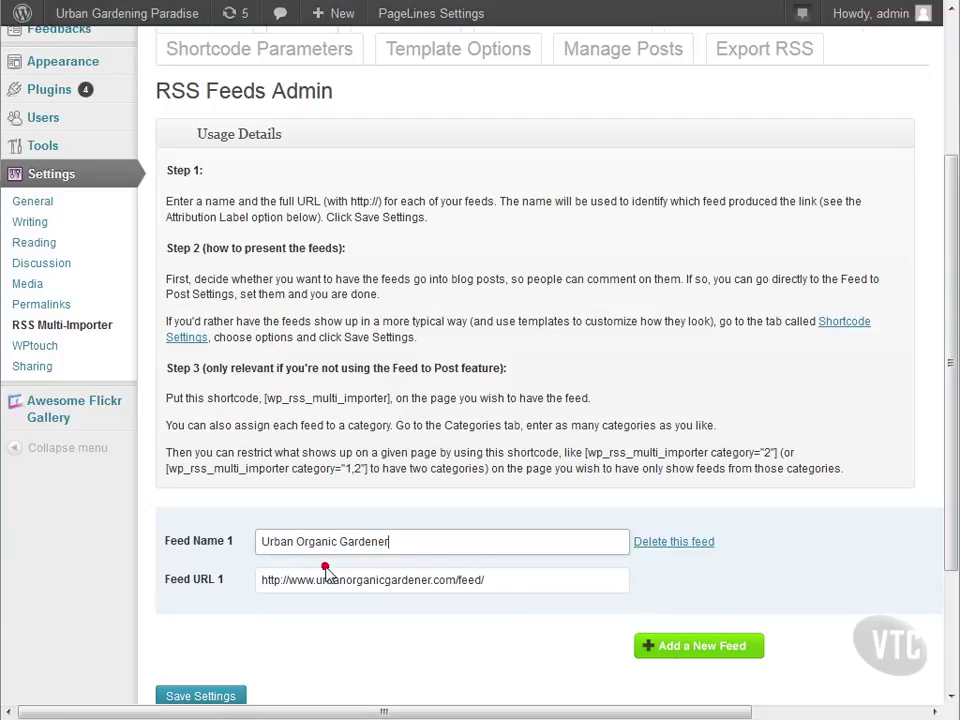
# - Add another feed entry and save the feed settings
pyautogui.click(710, 648)
pyautogui.scroll(-1, 510, 636)
pyautogui.scroll(-3, 510, 636)
pyautogui.click(199, 517)
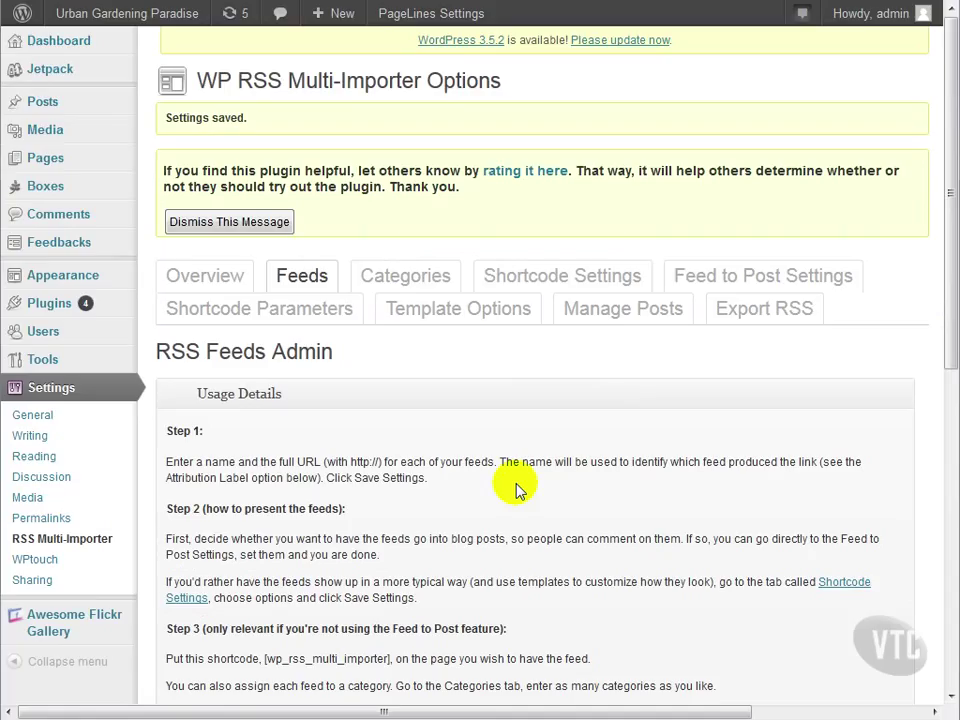
# - Activate and save the plugin's Feed to Post feature, and fetch the feeds immediately
pyautogui.click(745, 277)
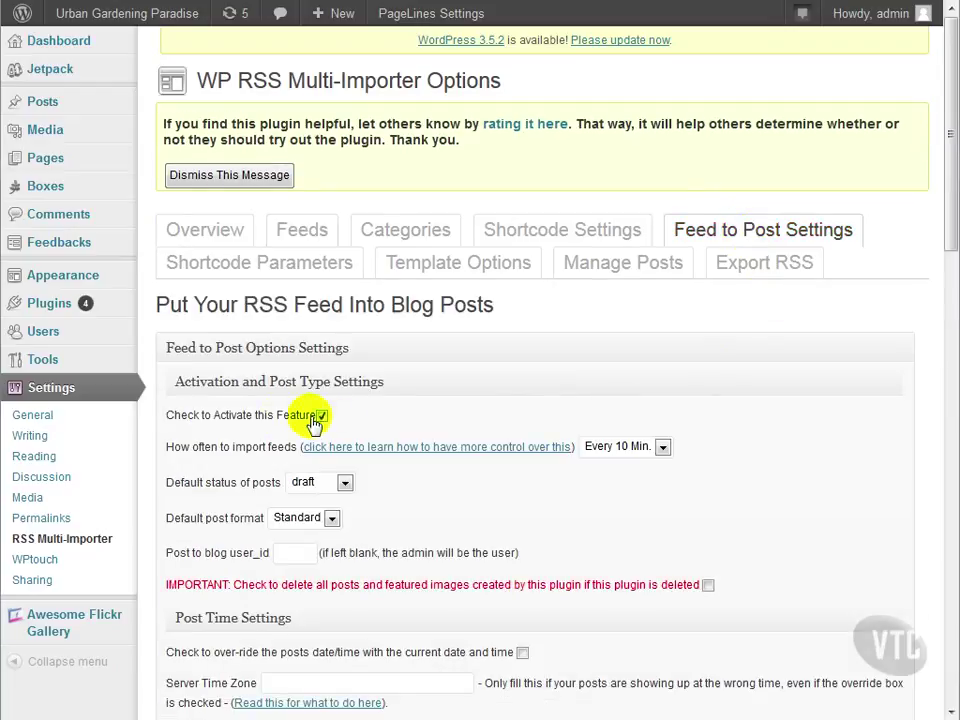
pyautogui.click(322, 415)
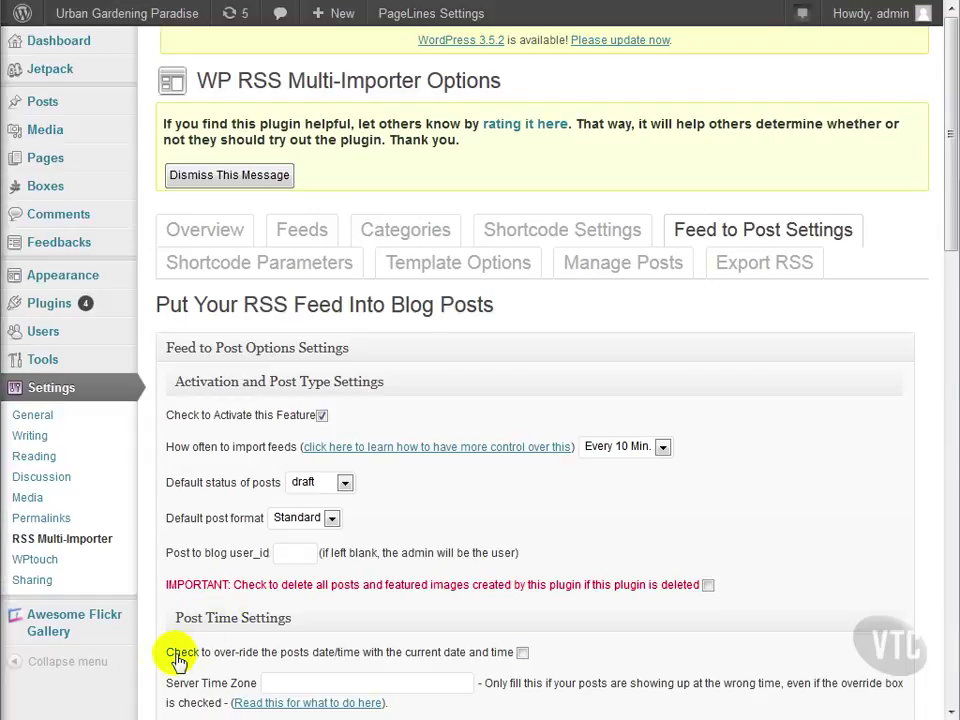
pyautogui.scroll(-3, 150, 657)
pyautogui.scroll(-15, 150, 654)
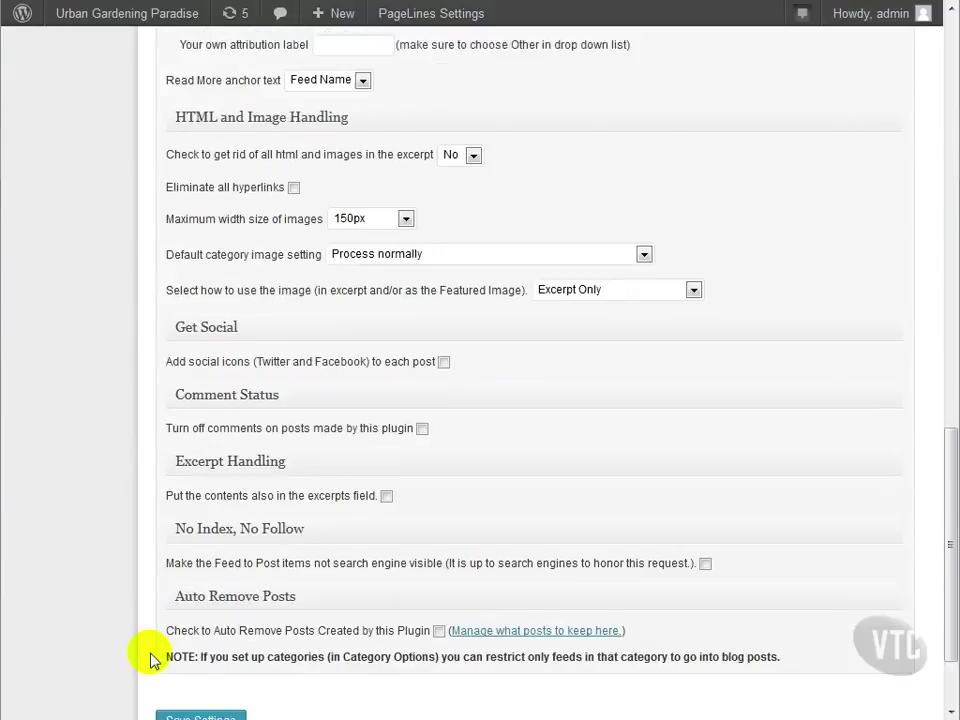
pyautogui.click(197, 615)
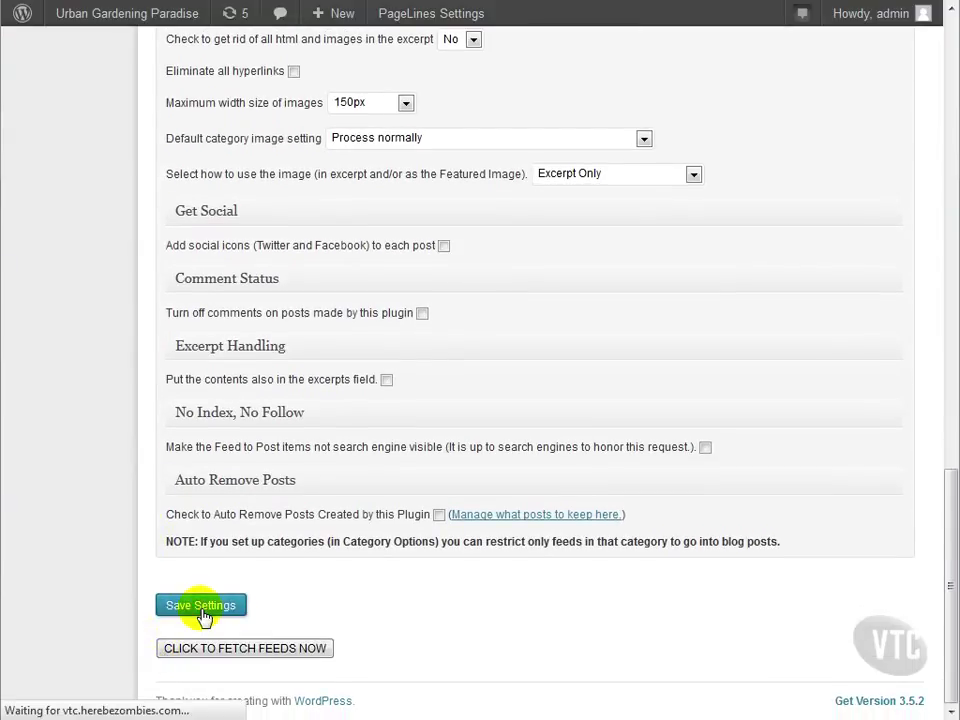
pyautogui.click(285, 648)
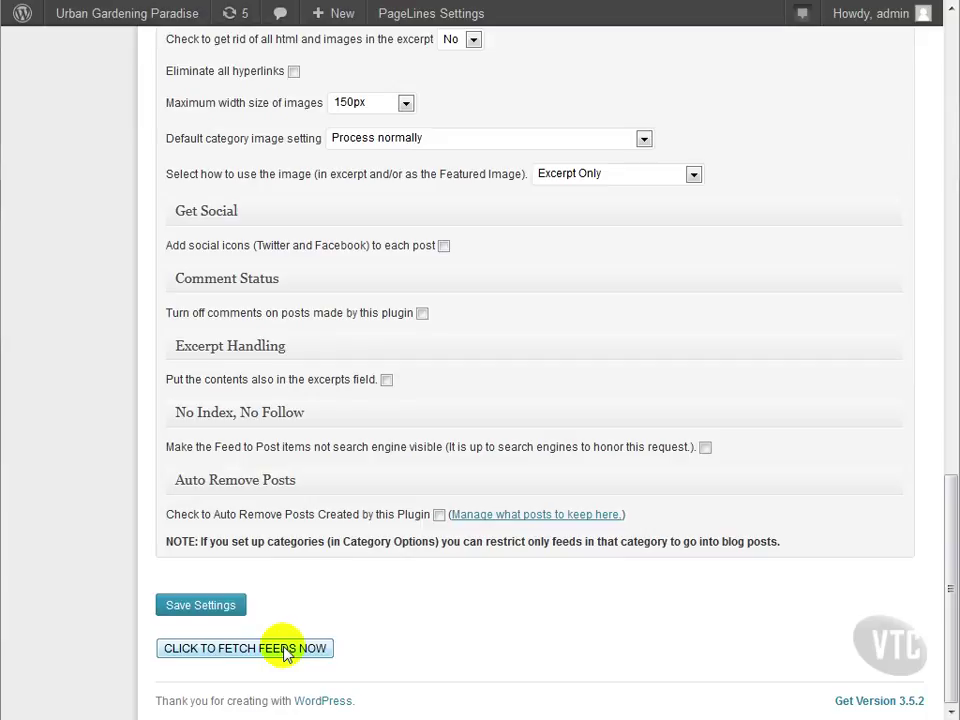
# - Open the draft post "Are you new to growing your own food?" from all posts and view its content in the Visual editor
pyautogui.scroll(3, 336, 561)
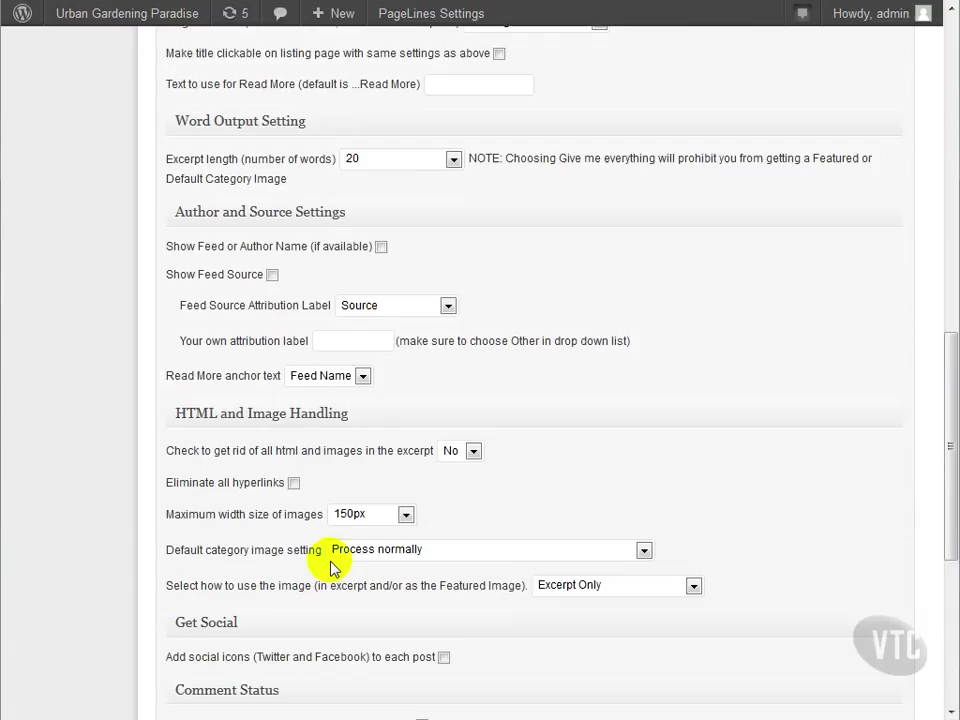
pyautogui.scroll(8, 330, 563)
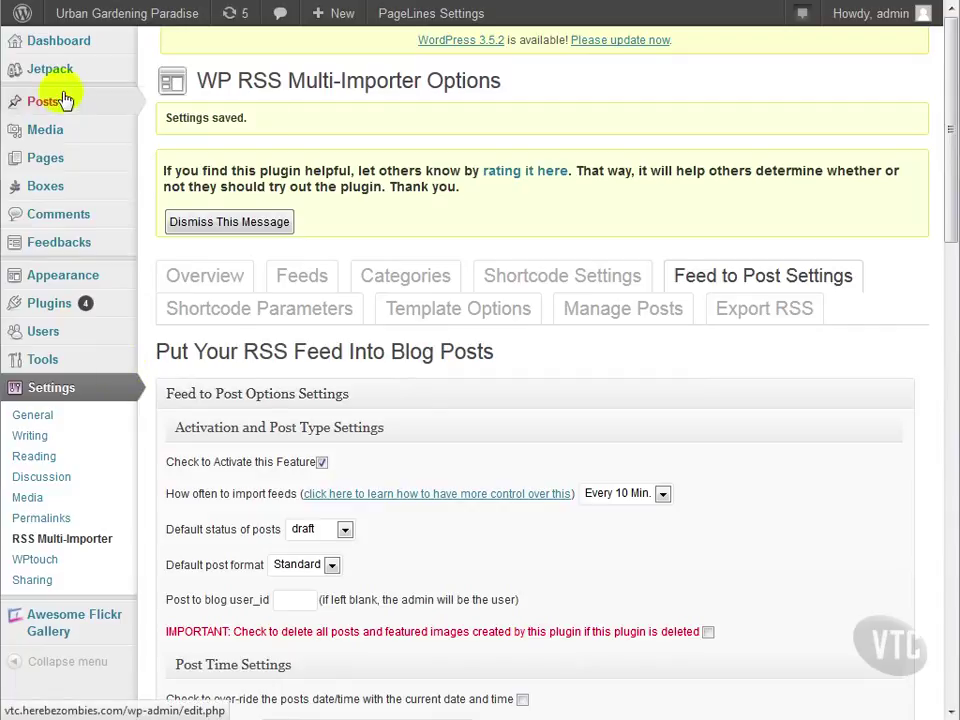
pyautogui.moveTo(63, 101)
pyautogui.click(202, 105)
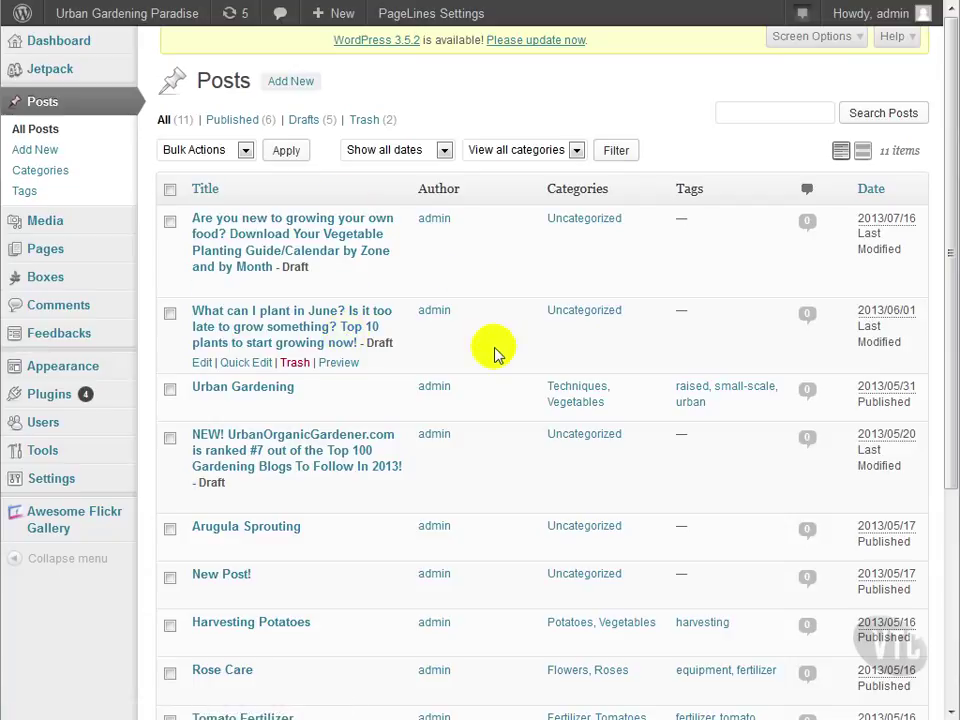
pyautogui.click(261, 243)
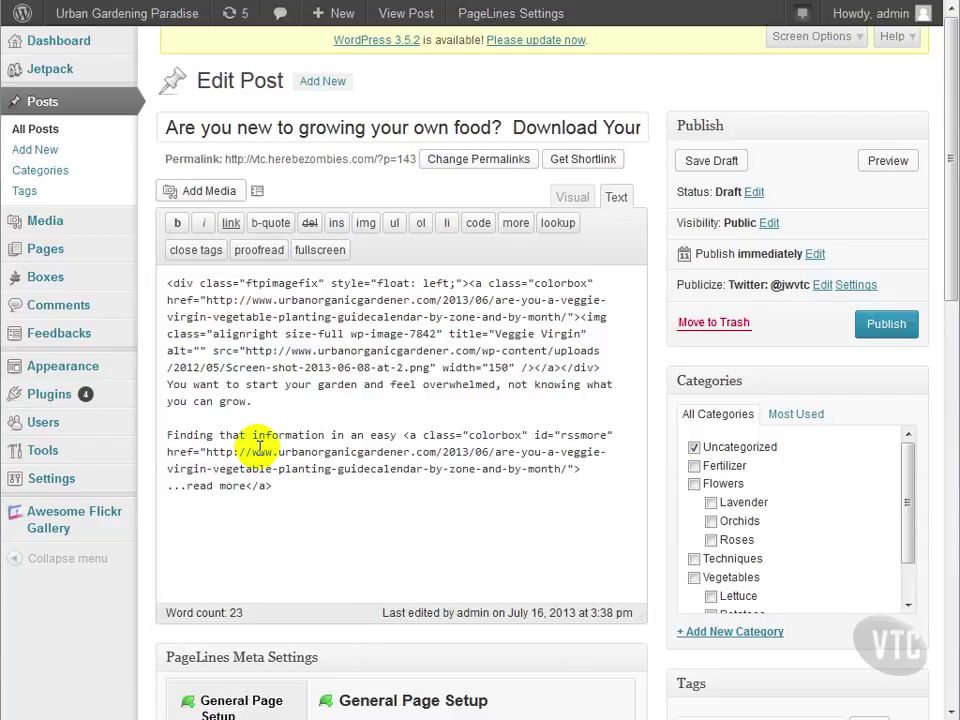
pyautogui.click(572, 197)
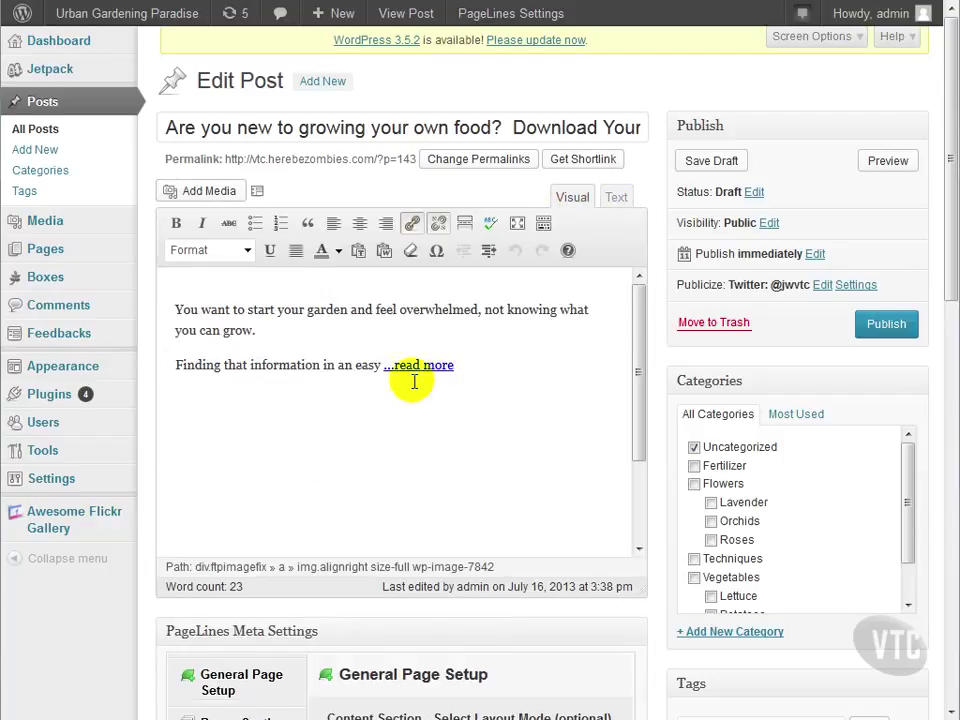